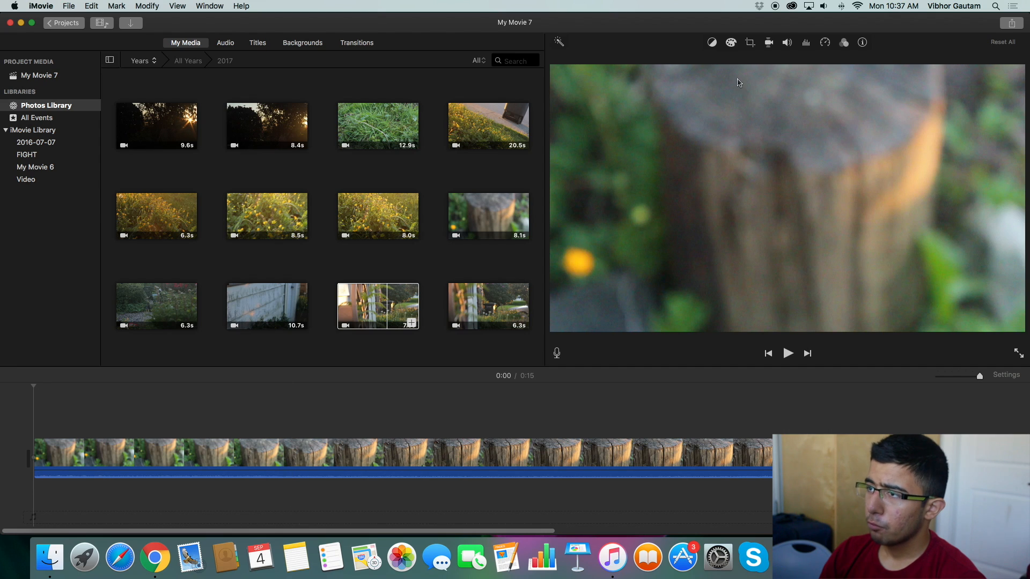
Step: Show the color correction controls for the tree stump clip and place the playhead at about 0:04
left_click(731, 43)
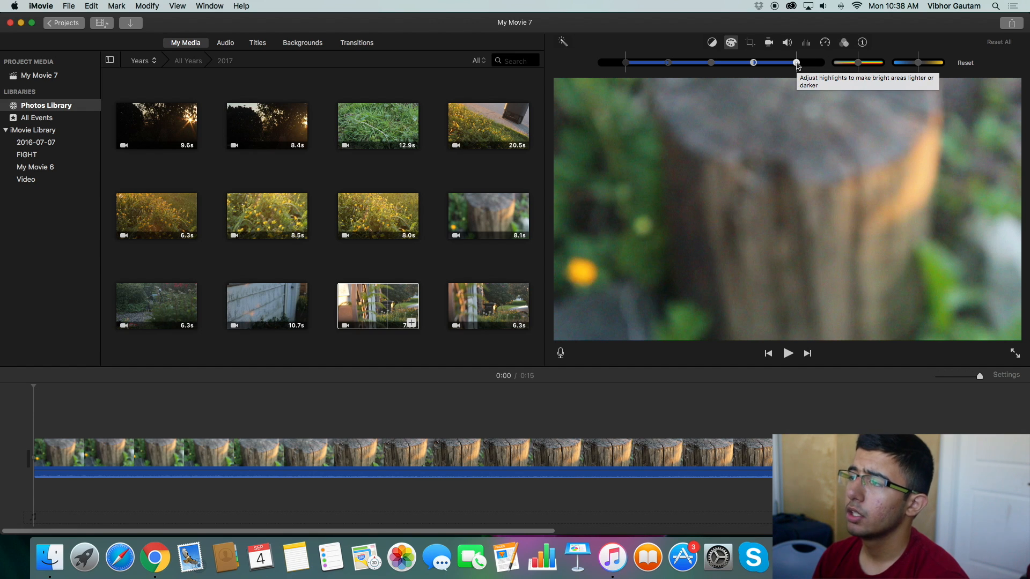
left_click(475, 413)
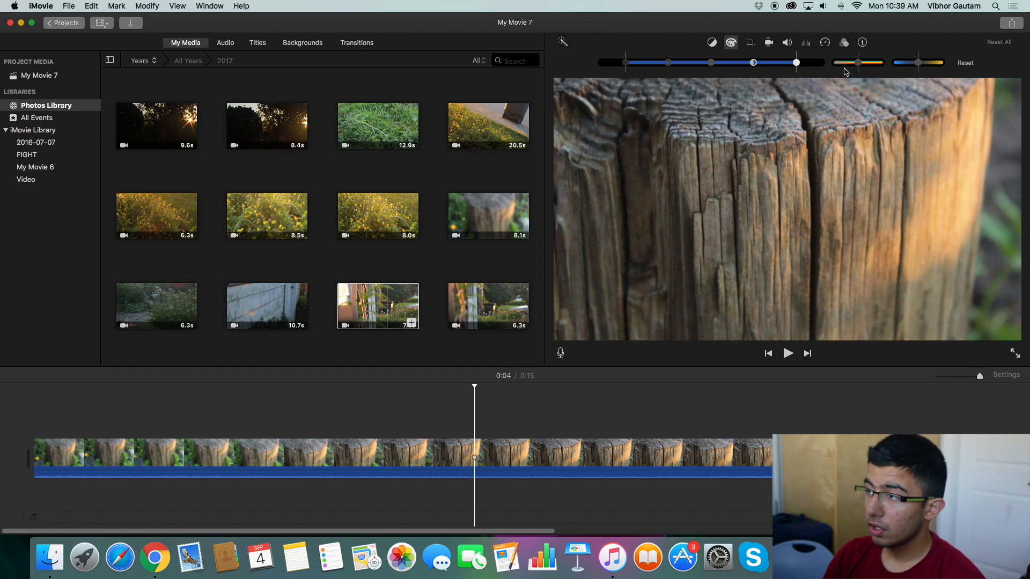
Step: Try different saturation and color temperature settings on the stump clip and return both to neutral
left_click_drag(858, 66, 805, 70)
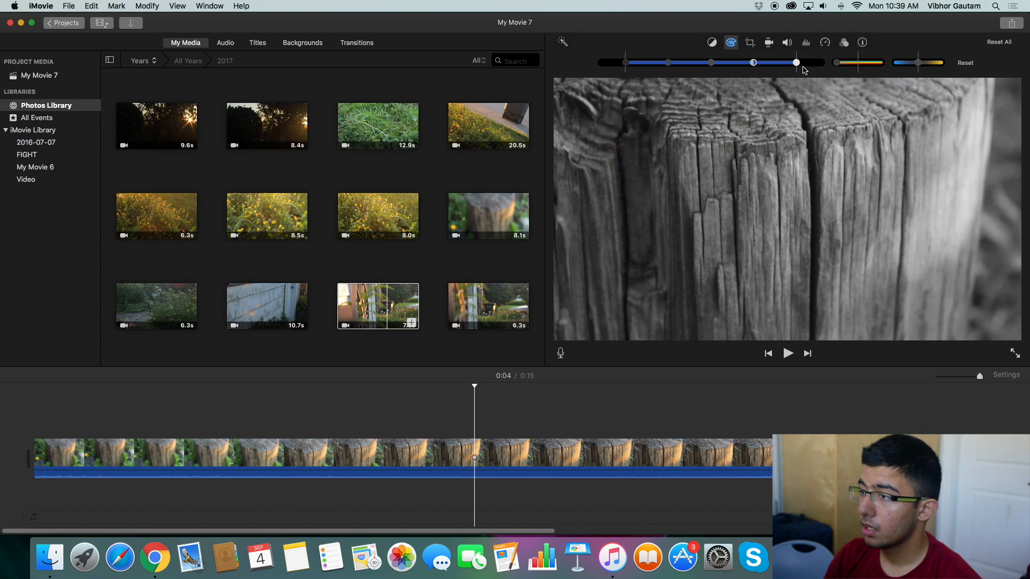
key("super+z")
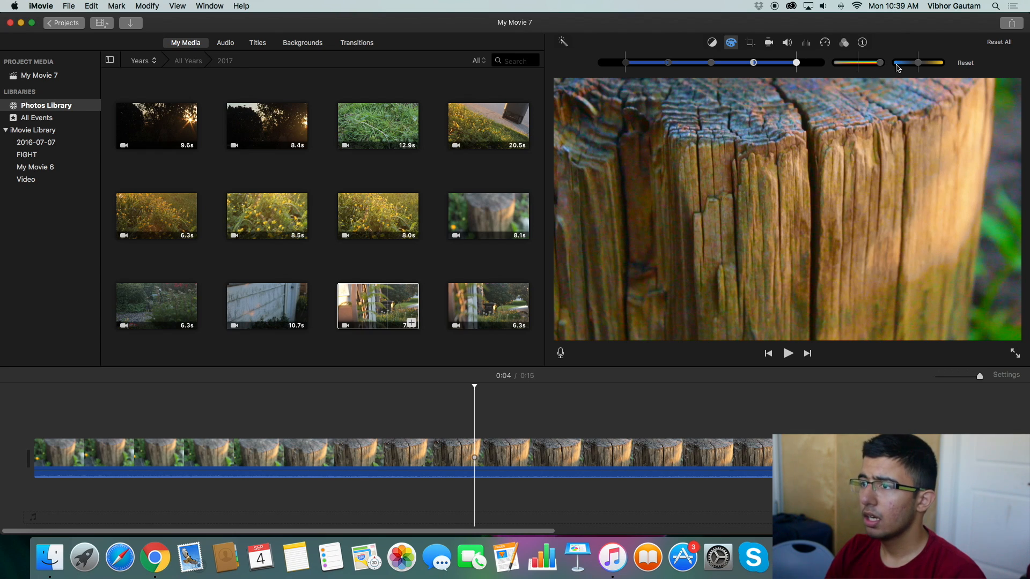
mouse_move(842, 67)
left_mouse_down()
mouse_move(826, 69)
mouse_move(858, 70)
left_mouse_up()
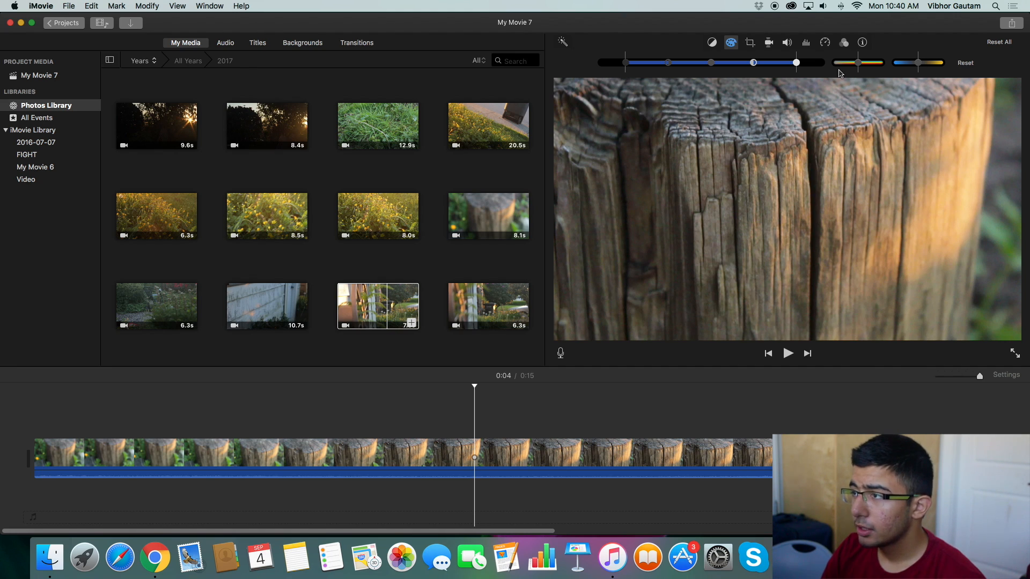
left_click_drag(919, 64, 927, 64)
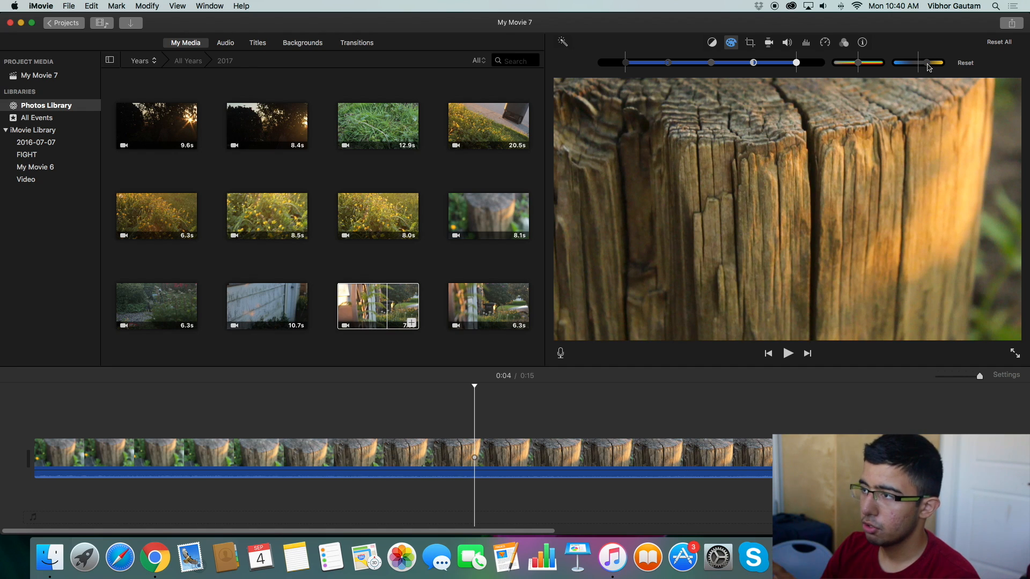
left_click_drag(928, 66, 920, 69)
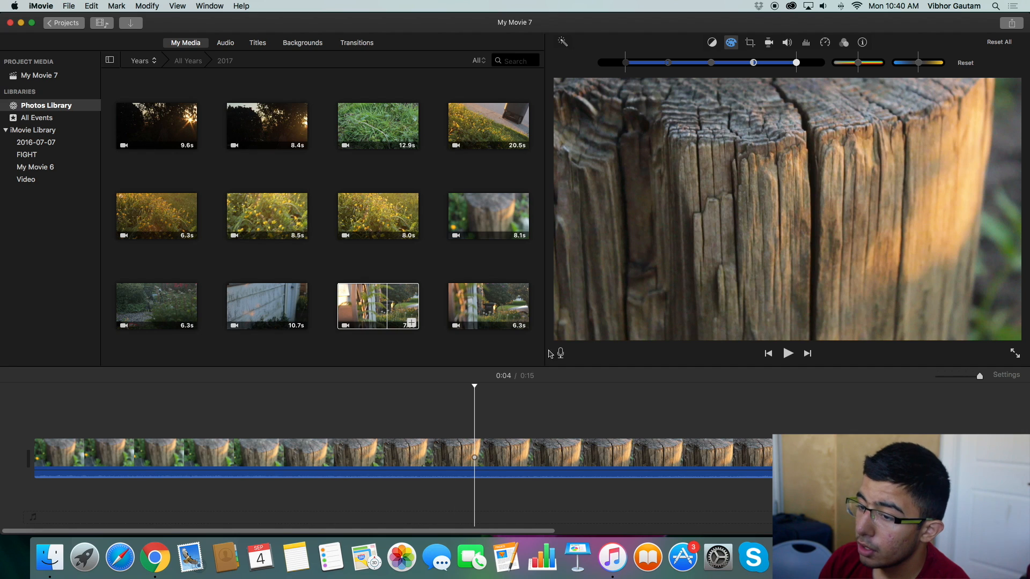
left_click(456, 449)
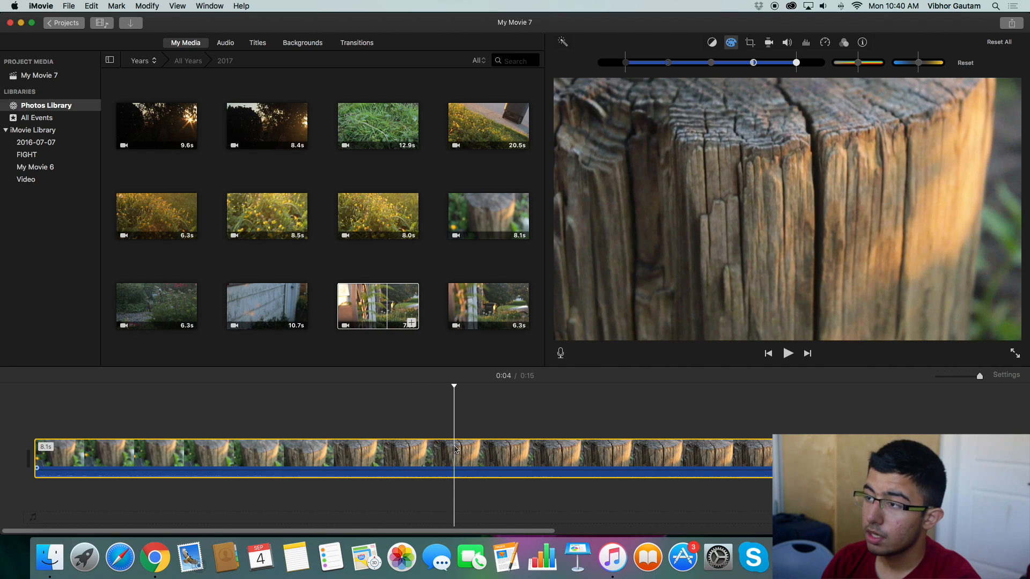
left_click(491, 421)
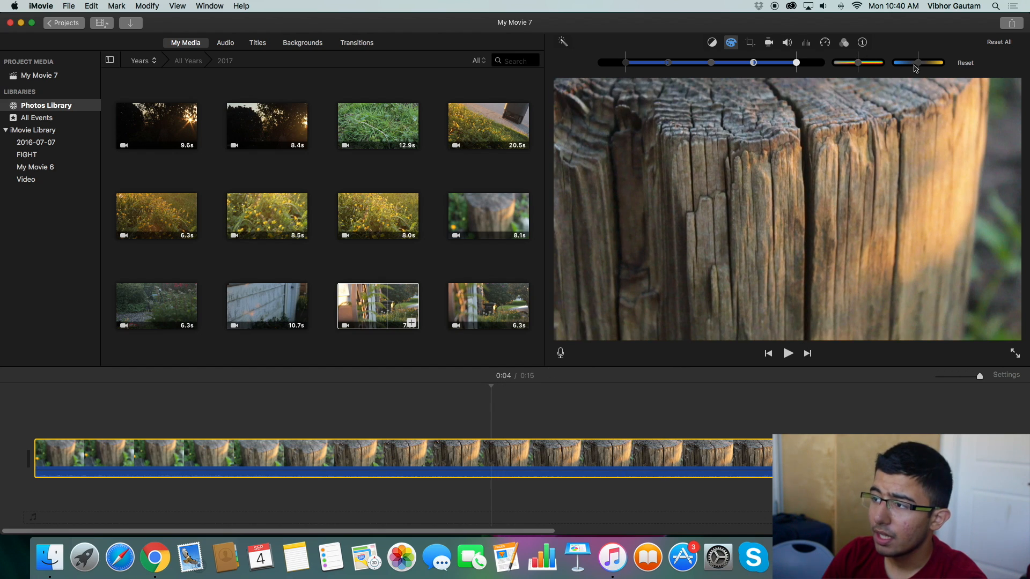
mouse_move(915, 68)
left_mouse_down()
mouse_move(904, 69)
mouse_move(916, 69)
left_mouse_up()
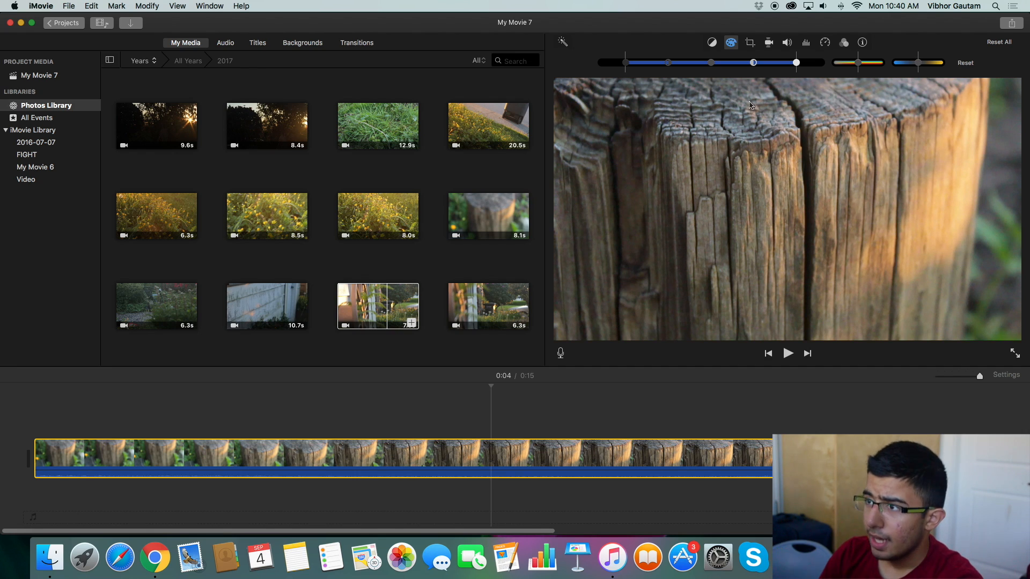
left_click(526, 334)
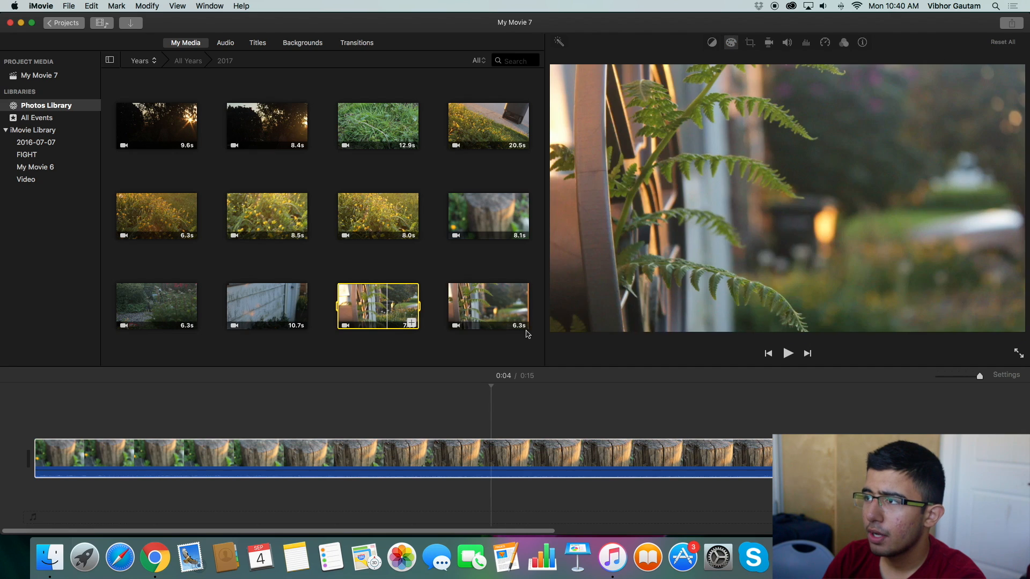
Step: Lower the highlights of the tree stump clip in color correction, previewing the frame at about 0:04
left_click(508, 424)
left_click(734, 43)
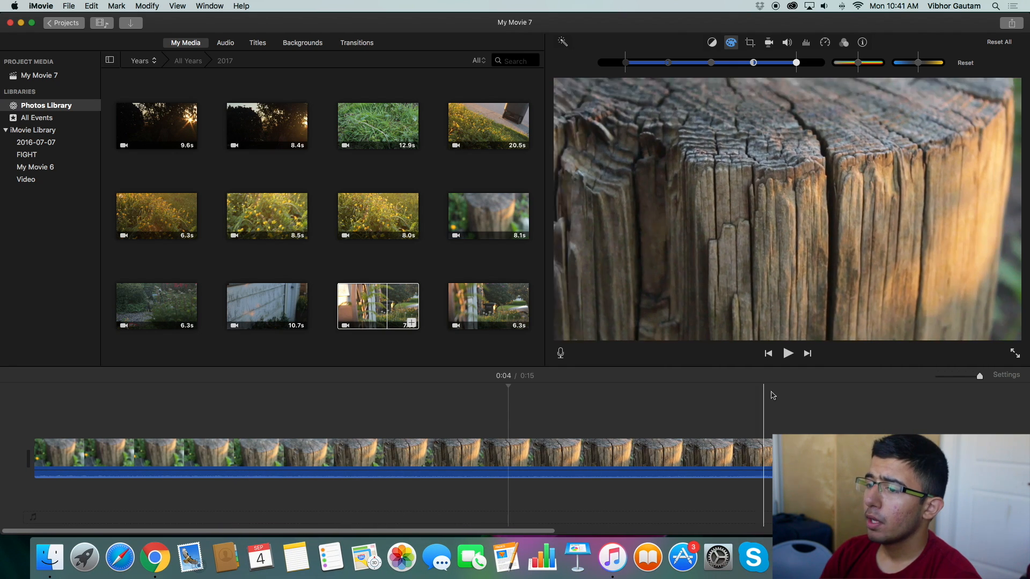
left_click(483, 410)
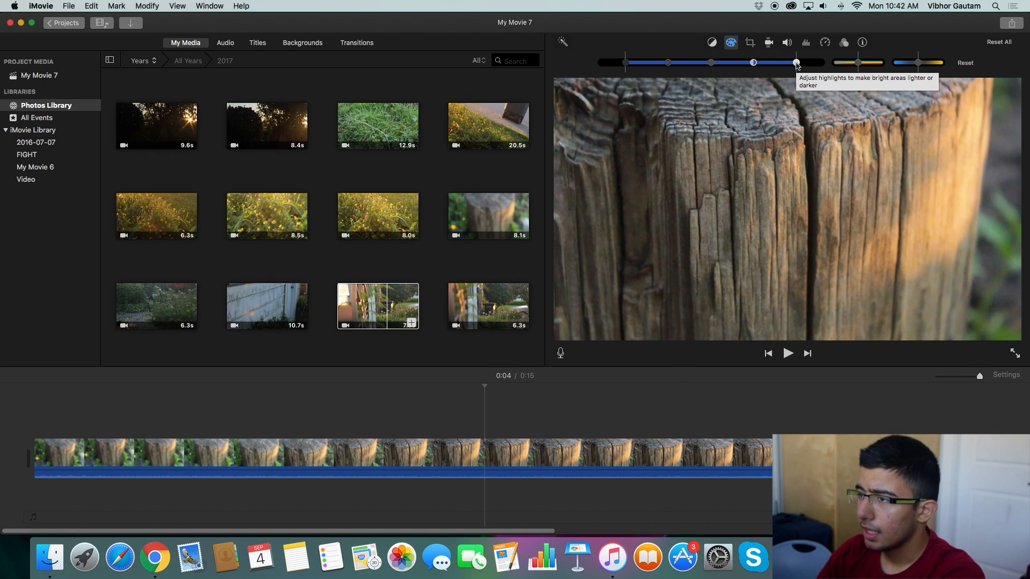
left_click_drag(796, 63, 766, 75)
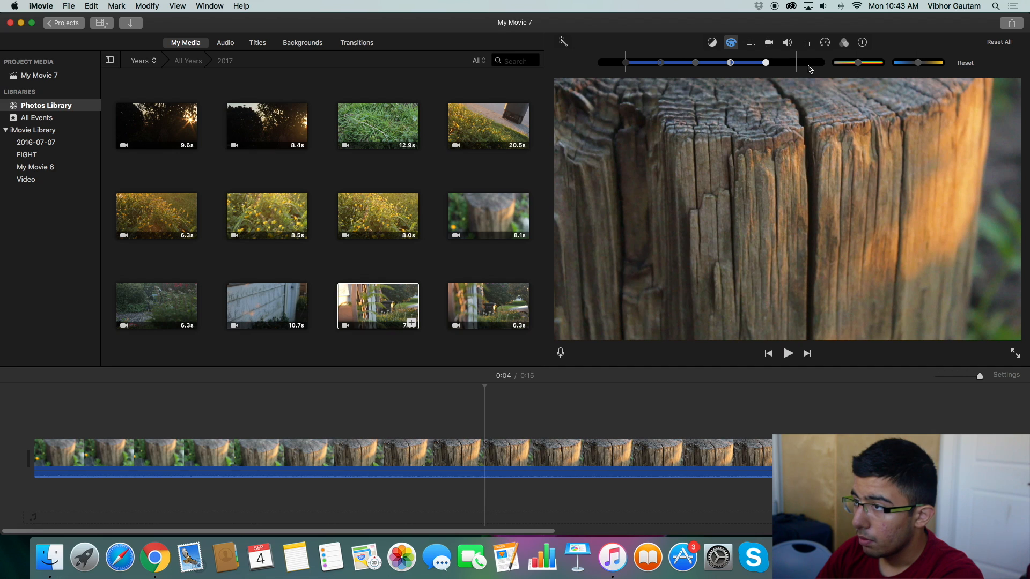
mouse_move(767, 63)
left_mouse_down()
mouse_move(799, 65)
mouse_move(769, 70)
left_mouse_up()
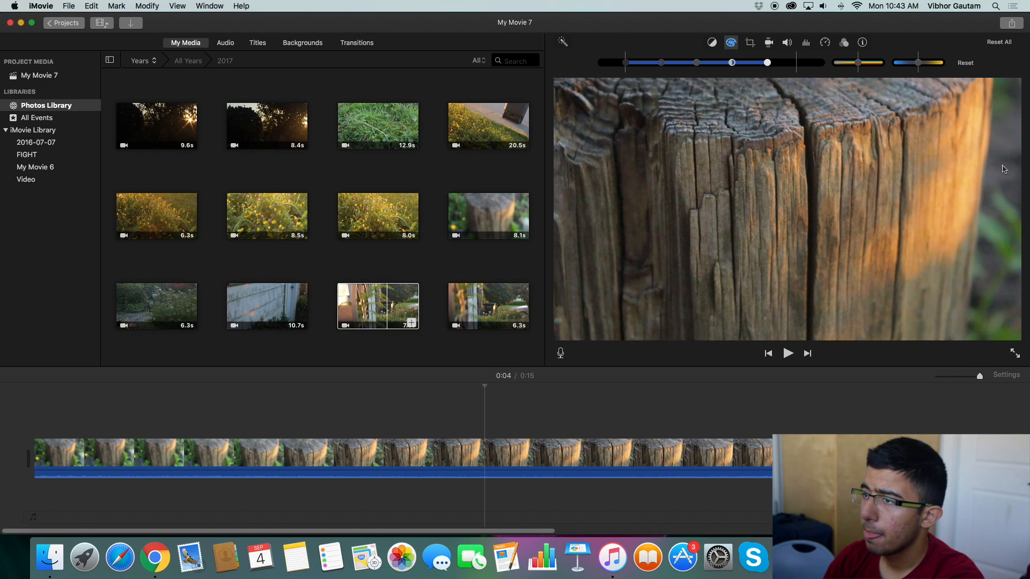
Step: Darken the shadows slightly and increase the contrast of the tree stump clip
left_click_drag(625, 66, 613, 70)
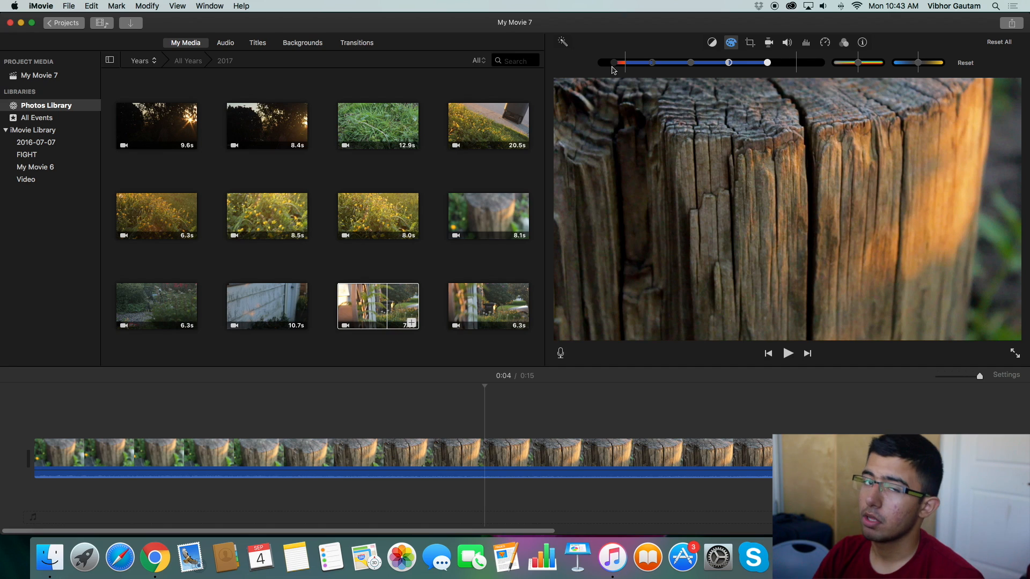
left_click_drag(613, 70, 615, 71)
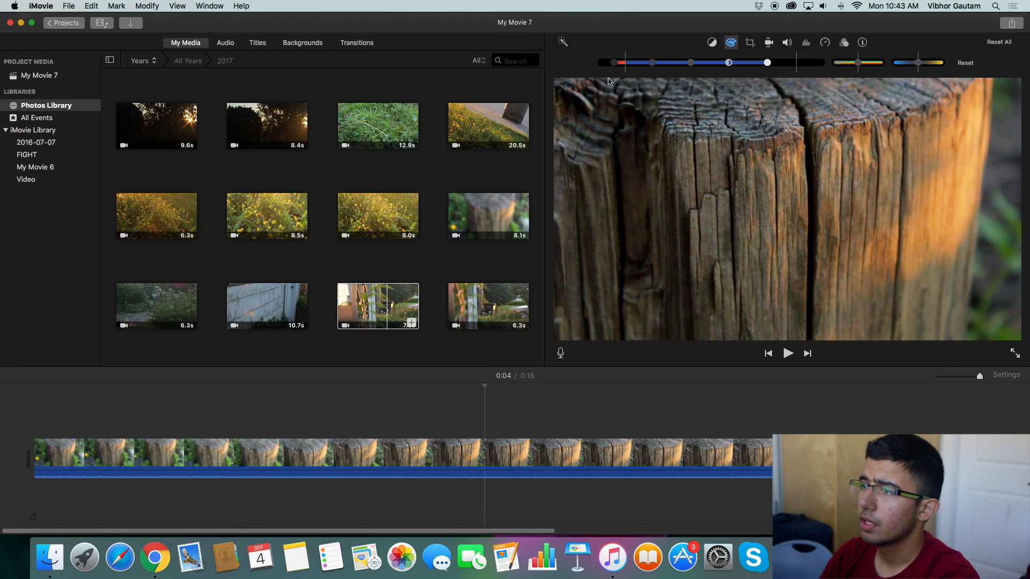
scroll(478, 171, "down", 3)
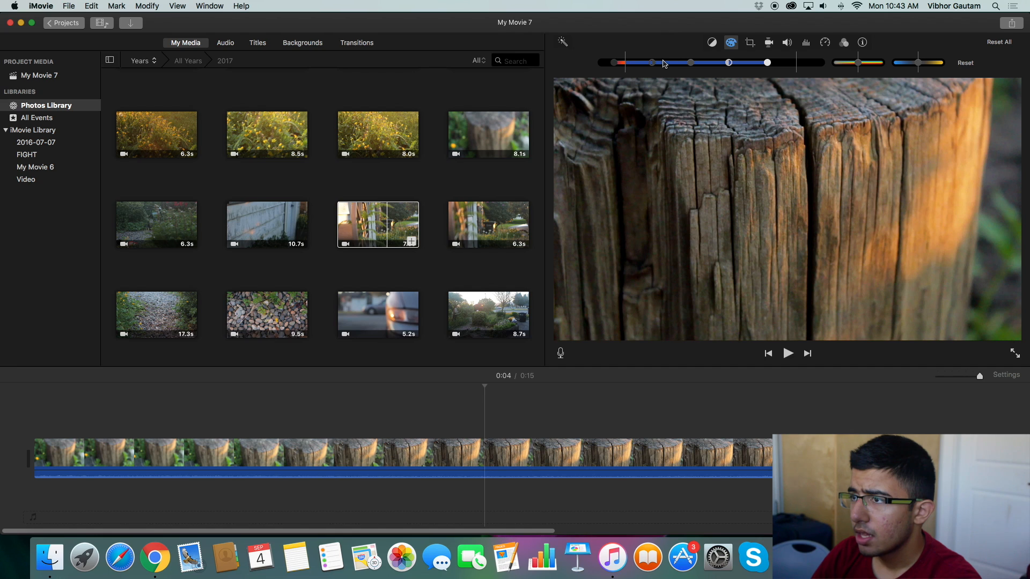
left_click_drag(651, 63, 665, 69)
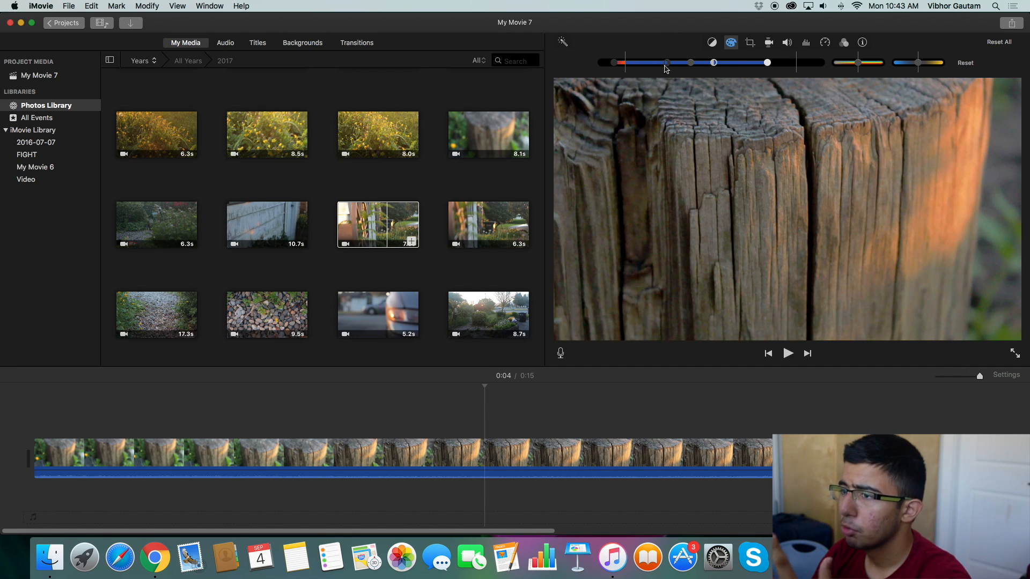
left_click_drag(665, 69, 647, 72)
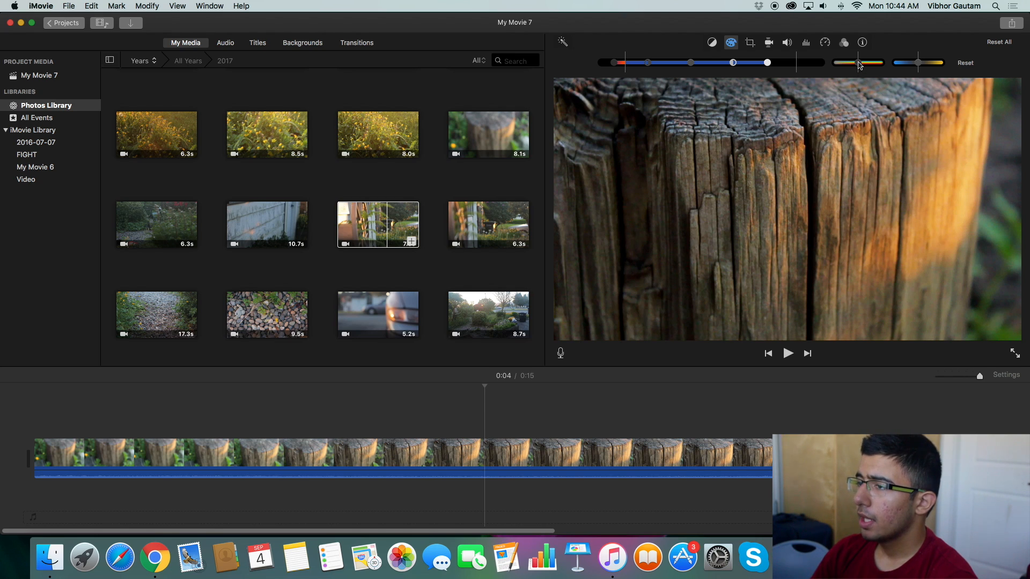
Step: Raise the stump clip's saturation slightly and make its color temperature slightly warmer, keeping the preview at about 0:04
mouse_move(860, 65)
left_mouse_down()
mouse_move(849, 67)
mouse_move(859, 66)
left_mouse_up()
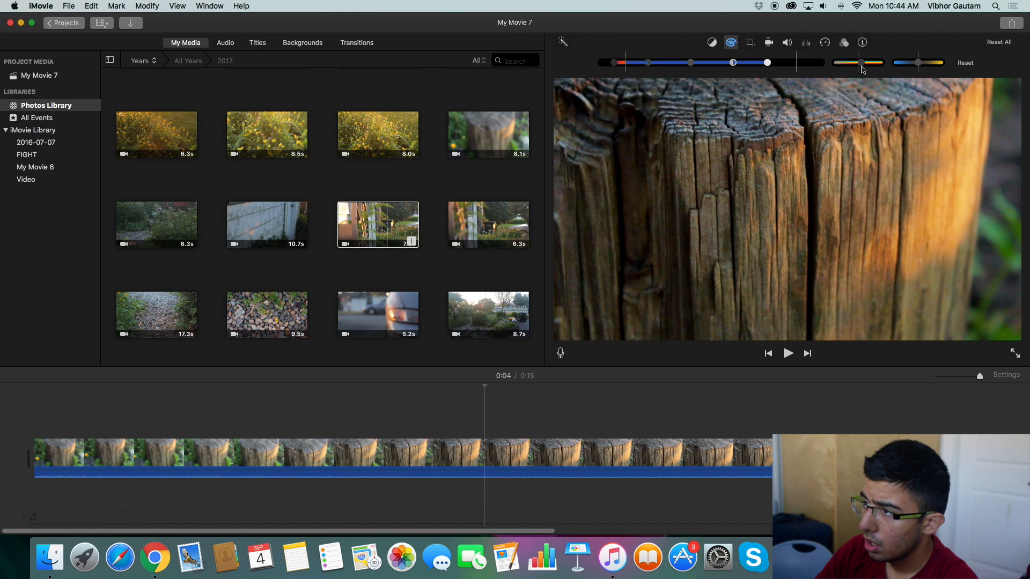
left_click_drag(858, 67, 861, 67)
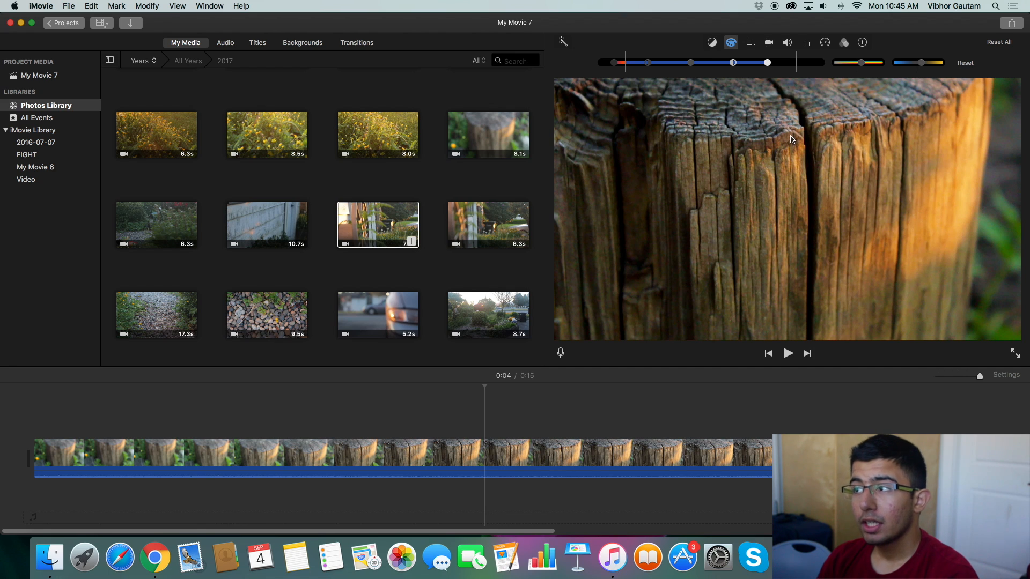
left_click(524, 223)
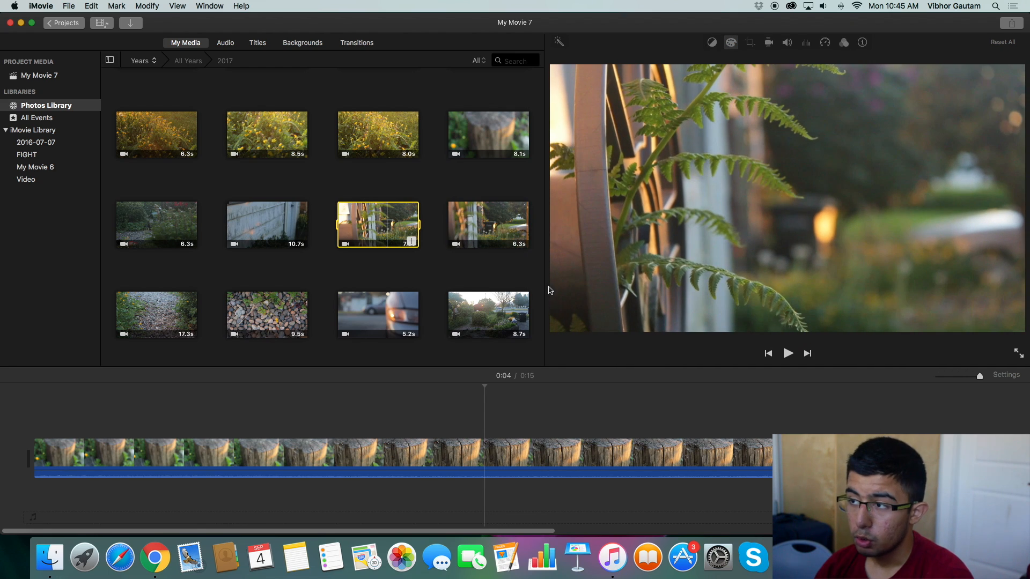
left_click(478, 416)
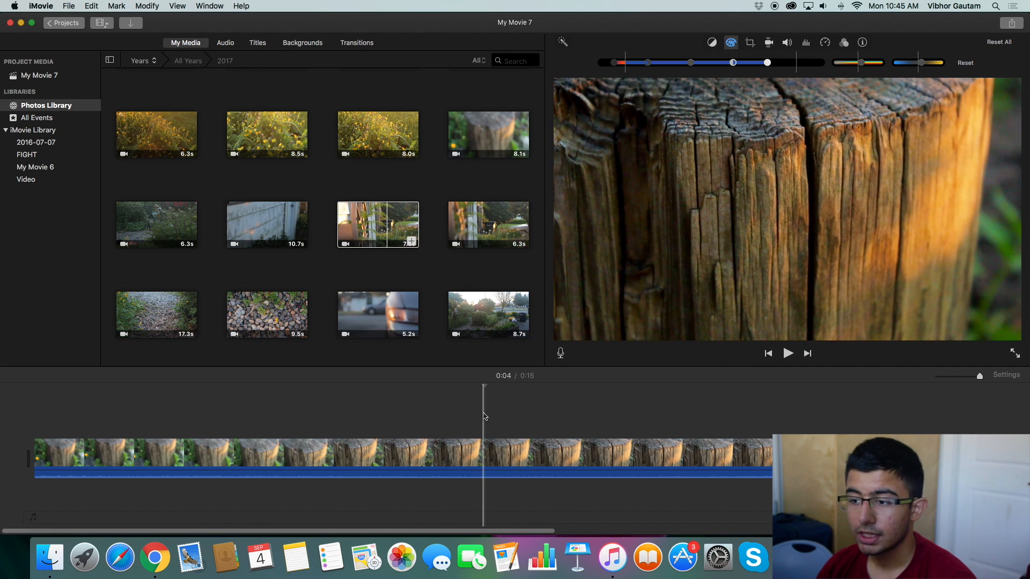
left_click(484, 417)
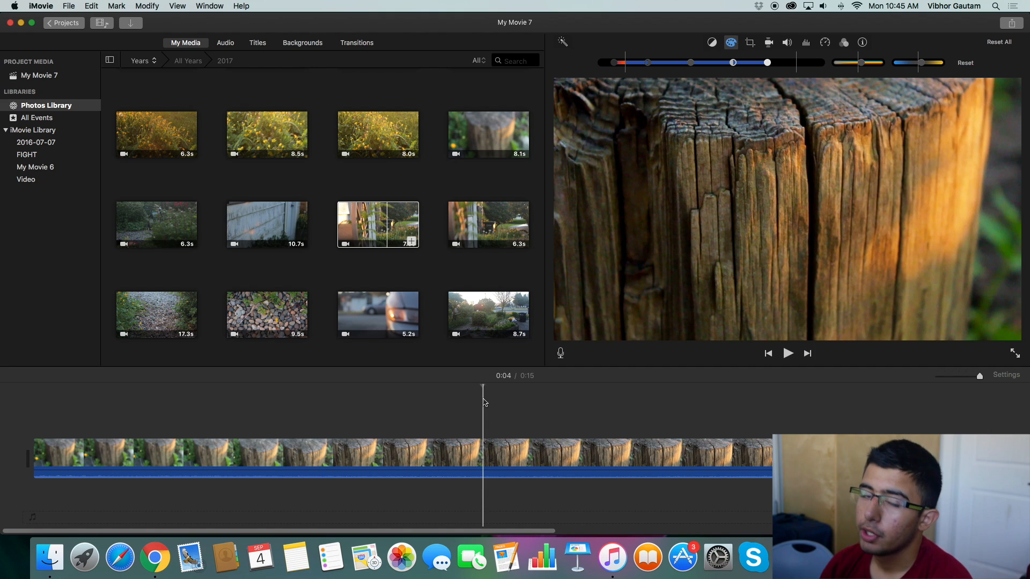
Step: Color correct the fern clip with lower highlights, darker shadows, slightly more contrast and saturation, and a slightly warmer temperature
scroll(546, 413, "right", 10)
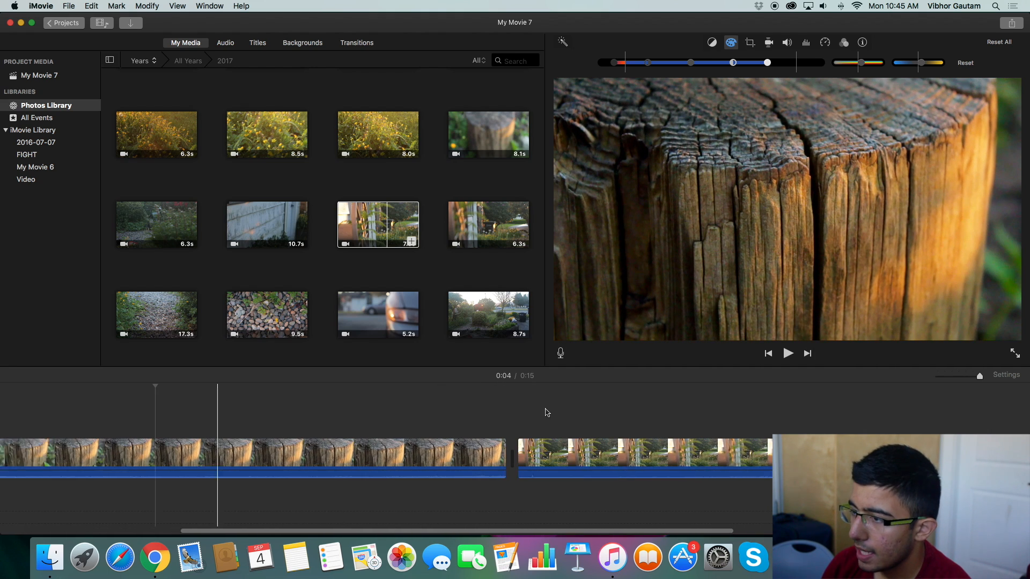
scroll(708, 464, "right", 5)
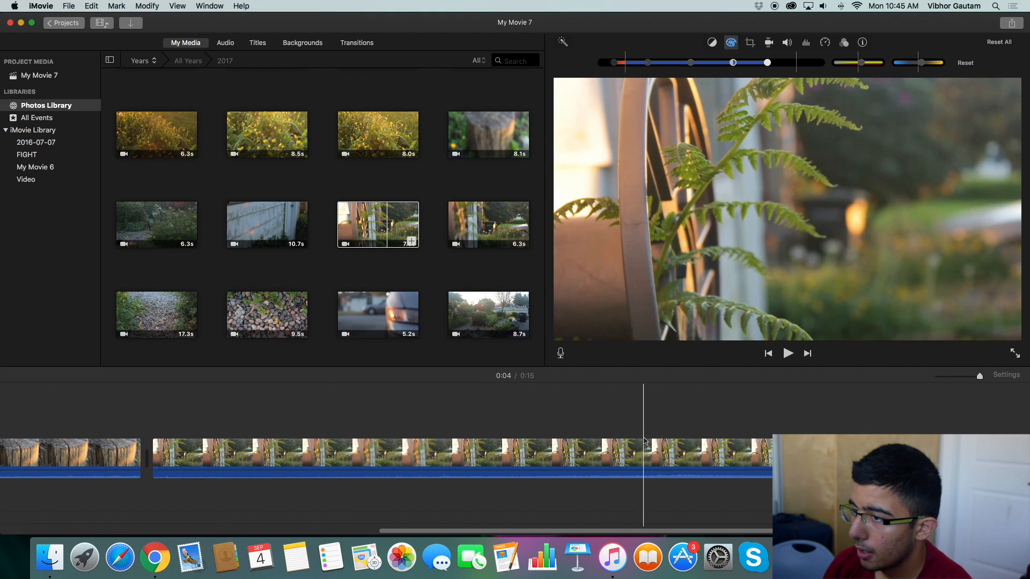
left_click(659, 443)
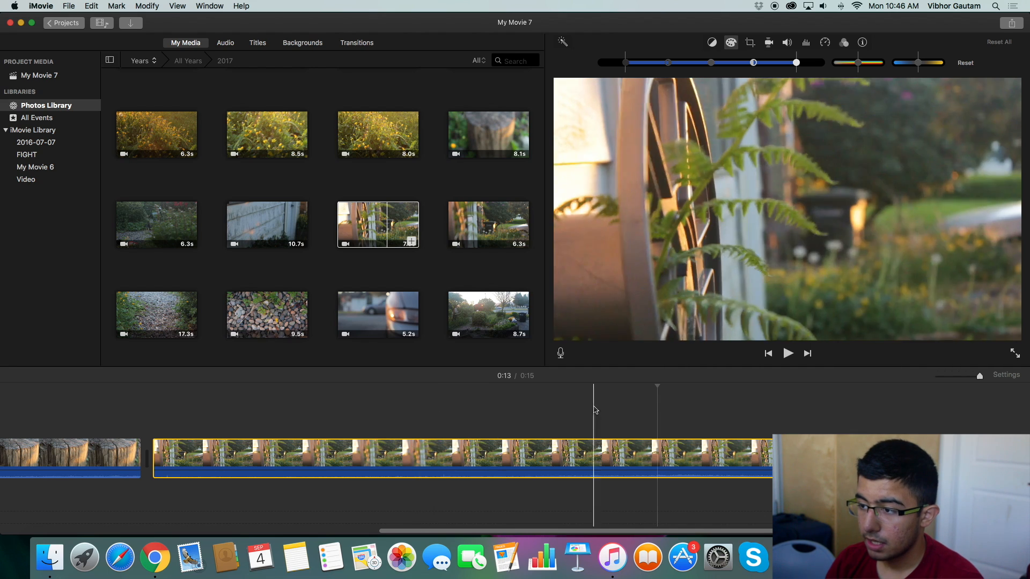
left_click(656, 401)
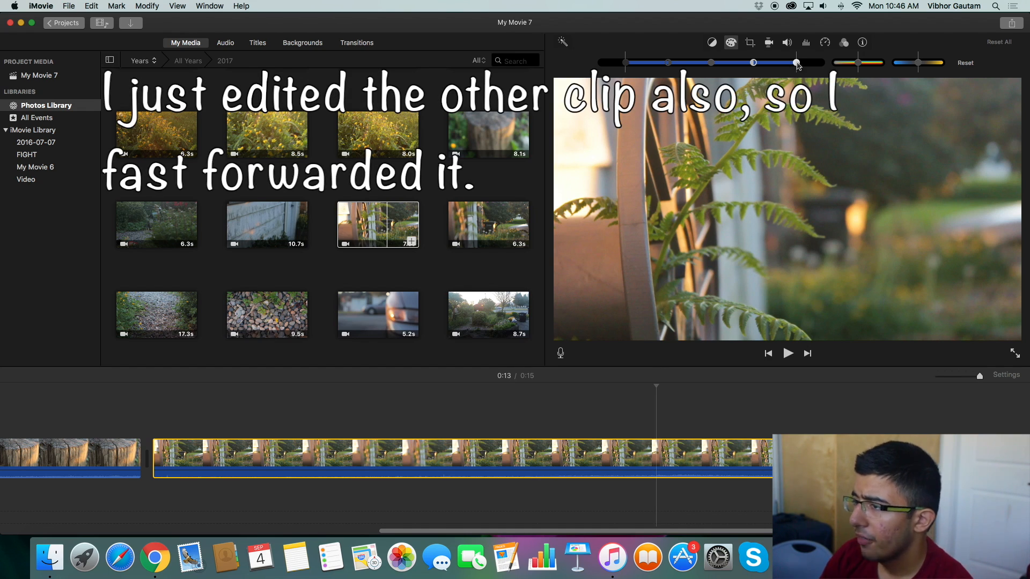
left_click_drag(797, 64, 787, 63)
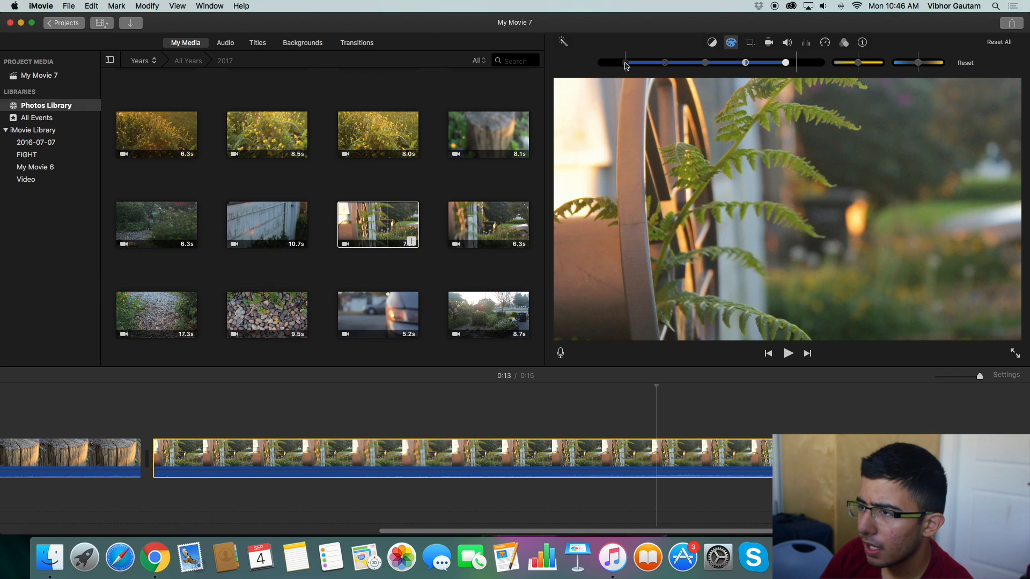
left_click_drag(626, 66, 655, 66)
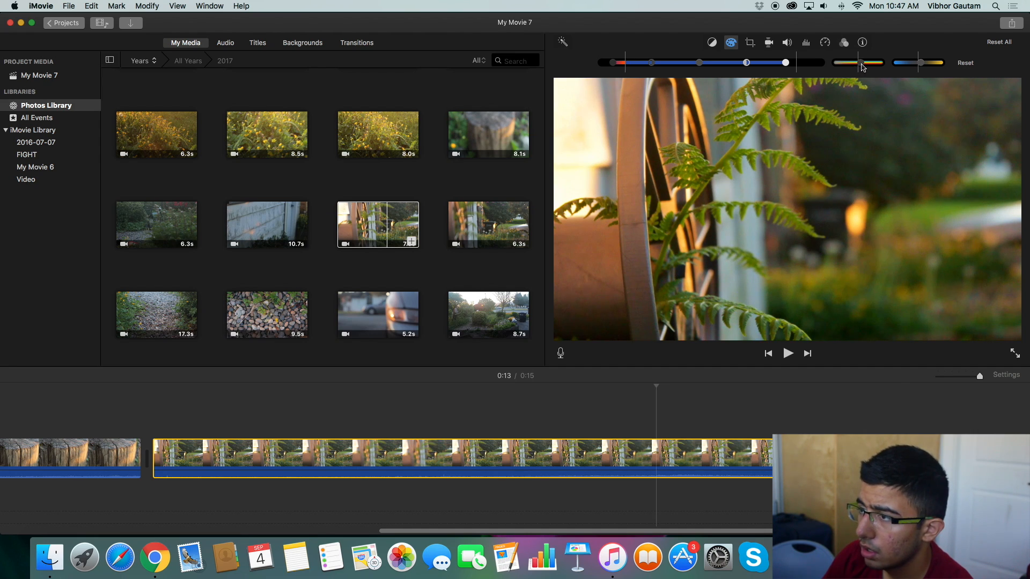
left_click(610, 407)
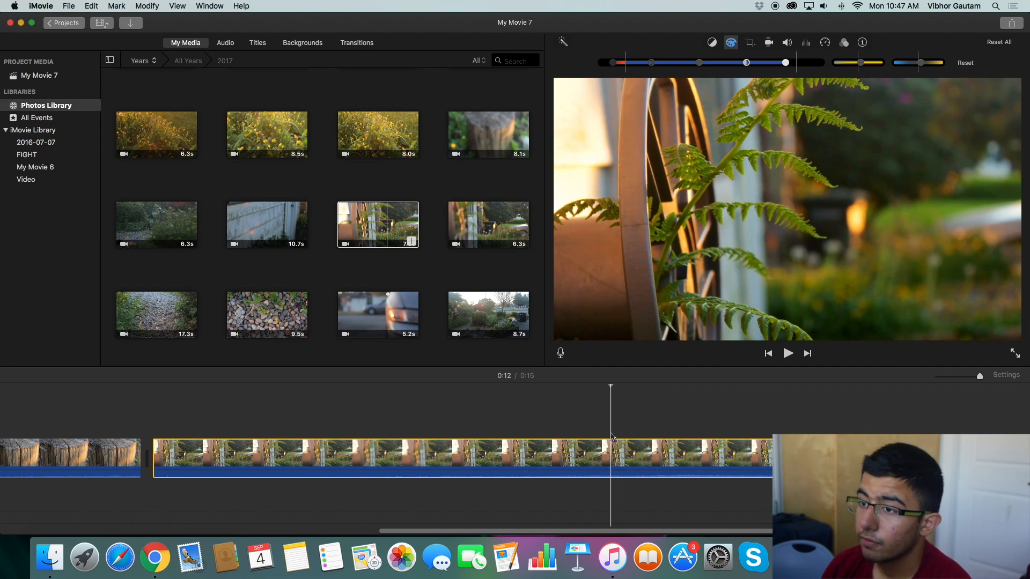
Step: Insert the original 8.1 s stump clip from the library between the color-corrected stump and fern clips in the timeline
scroll(619, 405, "right", 6)
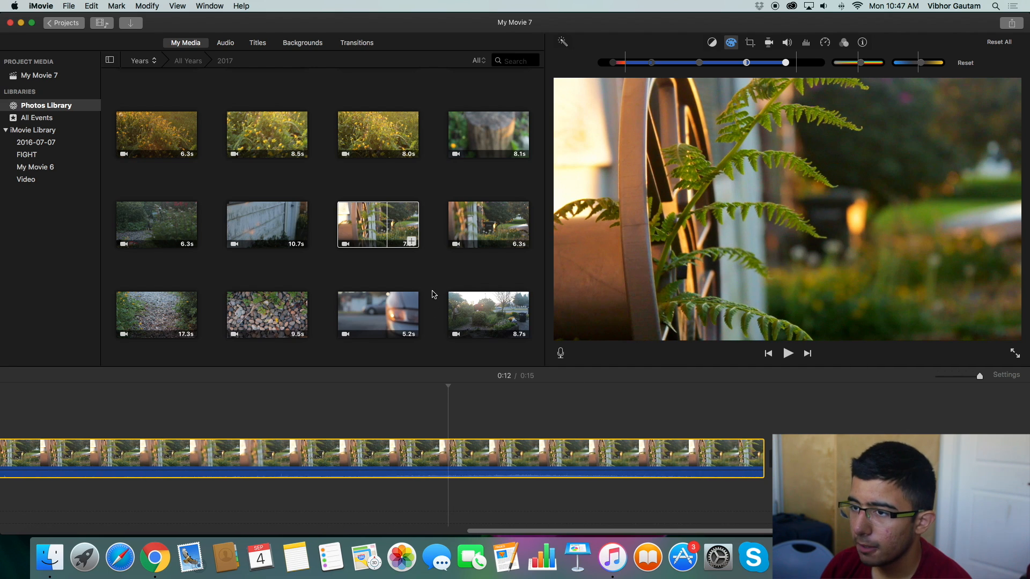
left_click(432, 294)
scroll(566, 482, "left", 10)
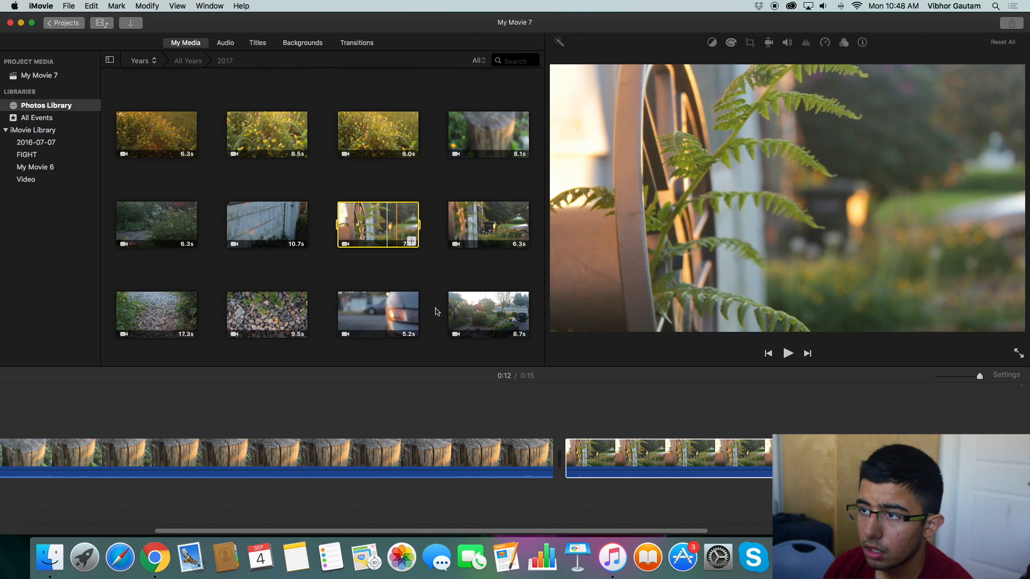
scroll(436, 307, "down", 2)
scroll(436, 303, "up", 1)
left_click_drag(478, 115, 561, 464)
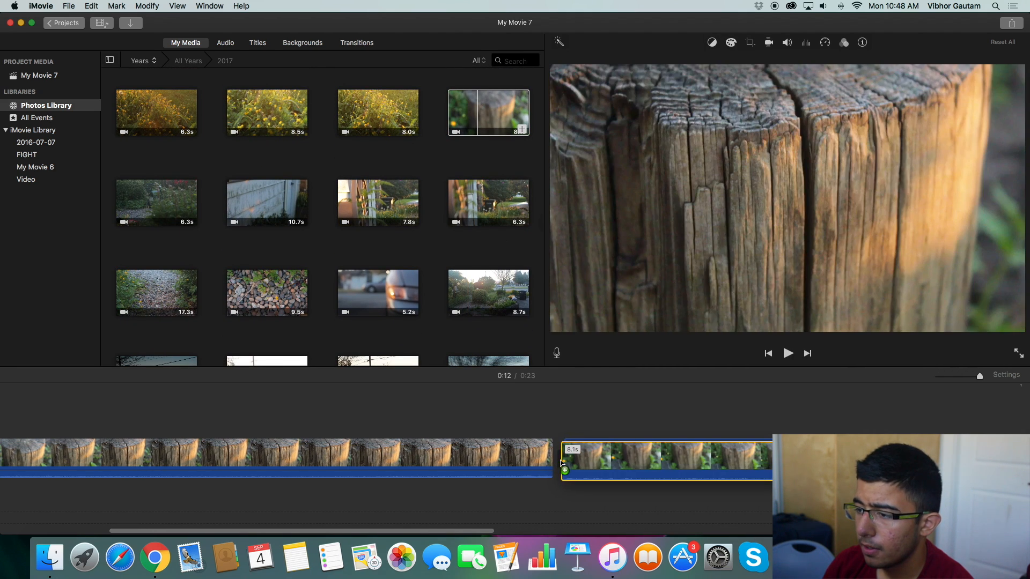
Step: Append the original 7.8 s fern clip from the library to the end of the timeline
scroll(561, 464, "right", 10)
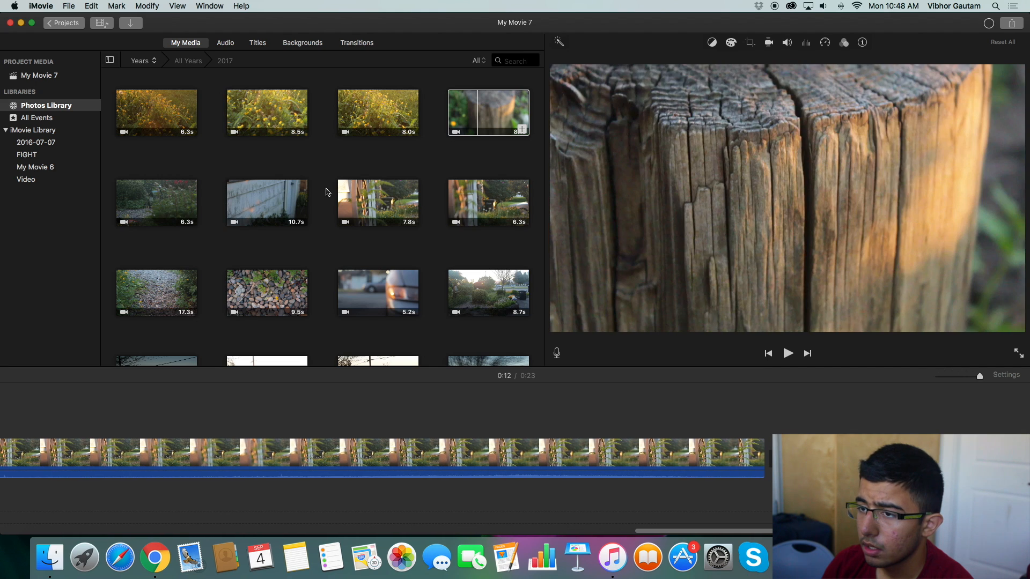
left_click(368, 199)
key("e")
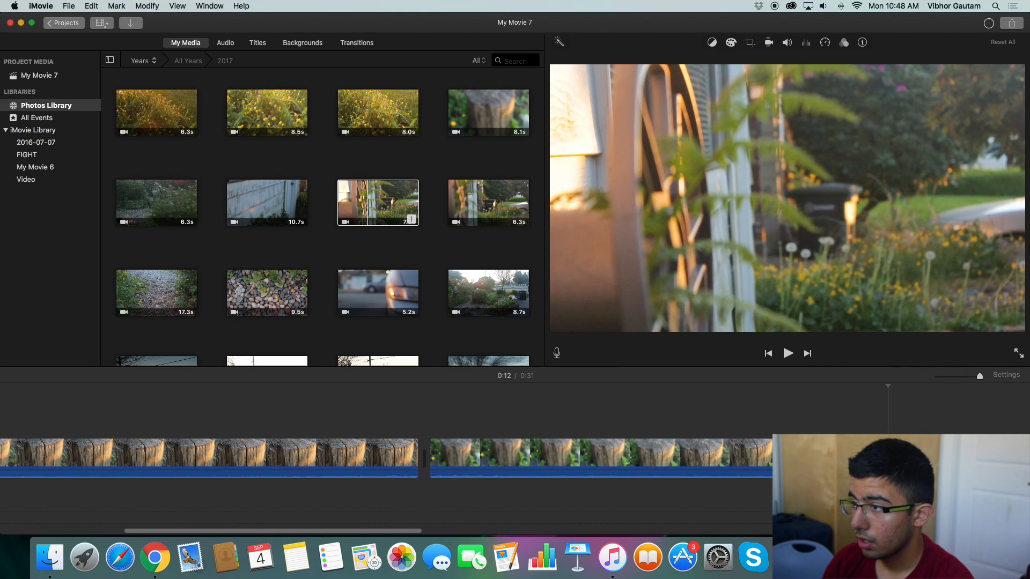
Step: Compare the color-corrected stump clip at about 0:05 with the original stump clip beside it in the timeline
scroll(841, 429, "right", 2)
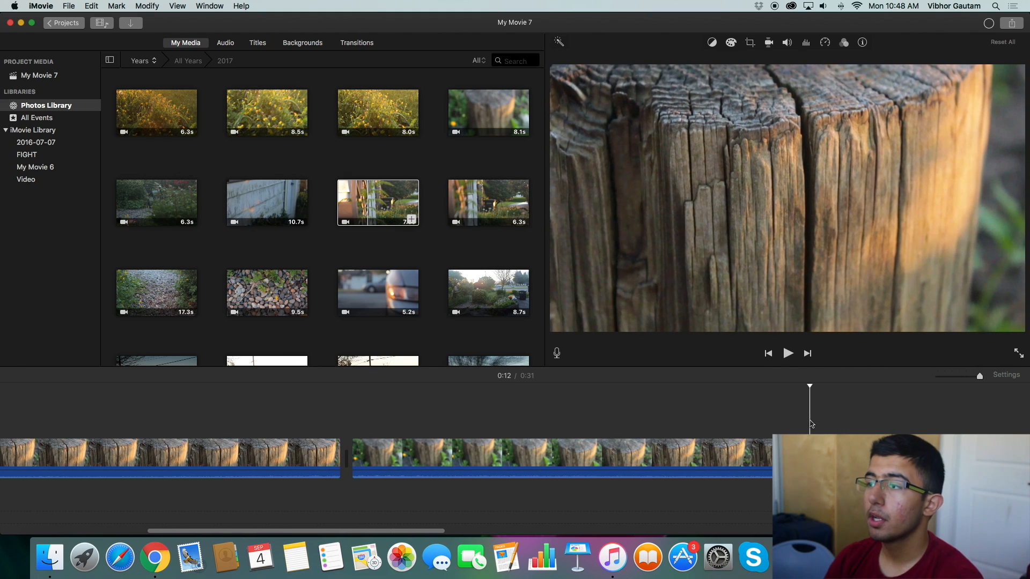
scroll(782, 451, "left", 1)
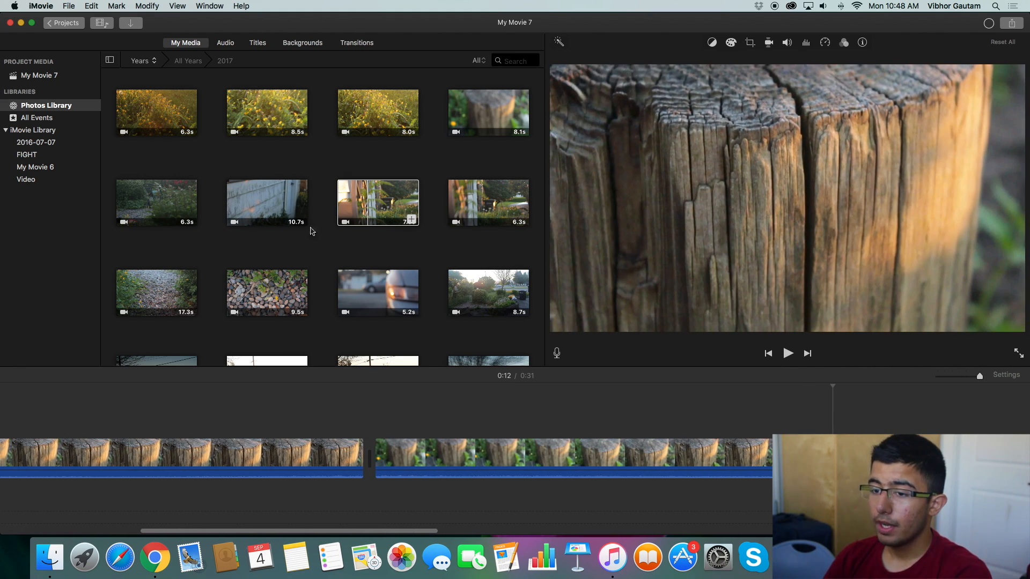
scroll(247, 416, "left", 4)
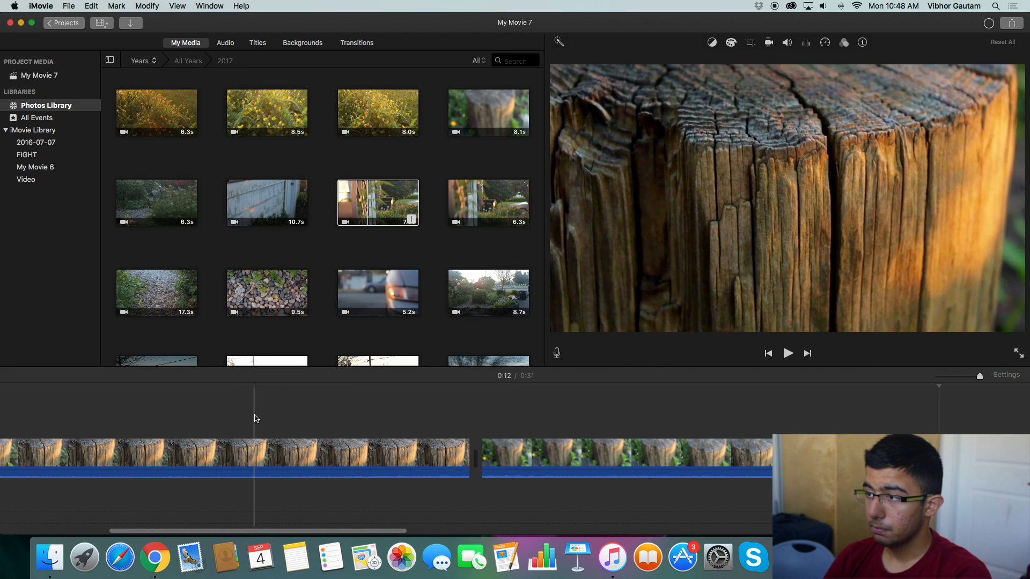
left_click(248, 421)
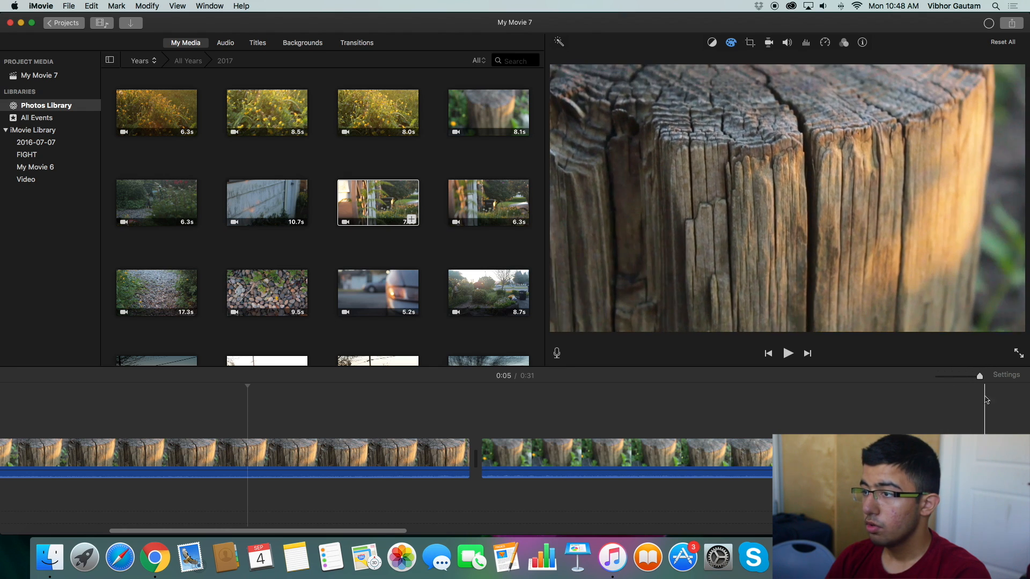
scroll(1000, 407, "right", 3)
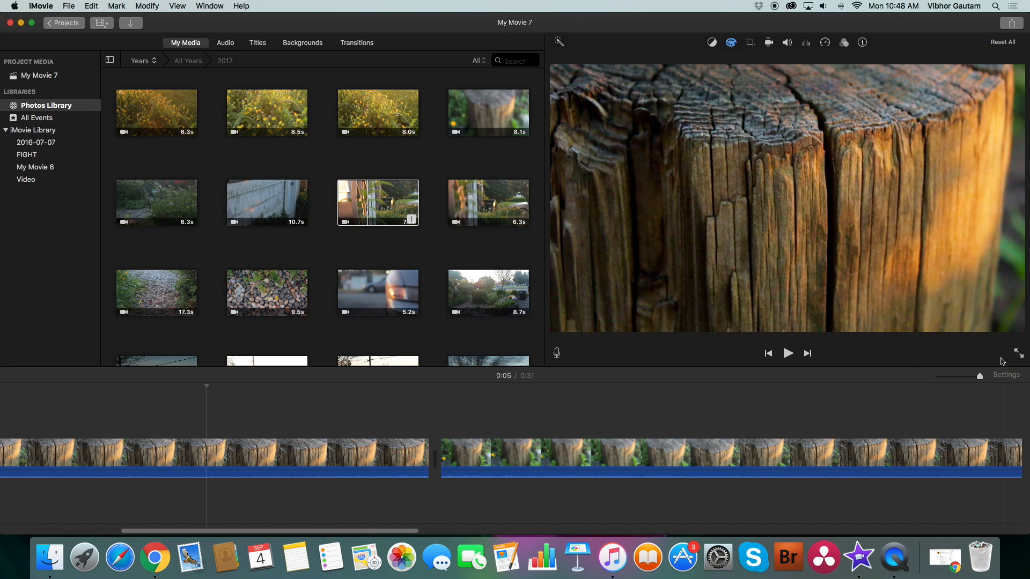
Step: Compare the original fern clip at about 0:28 with the color-corrected fern clip before it in the timeline
scroll(944, 445, "right", 5)
scroll(942, 444, "right", 6)
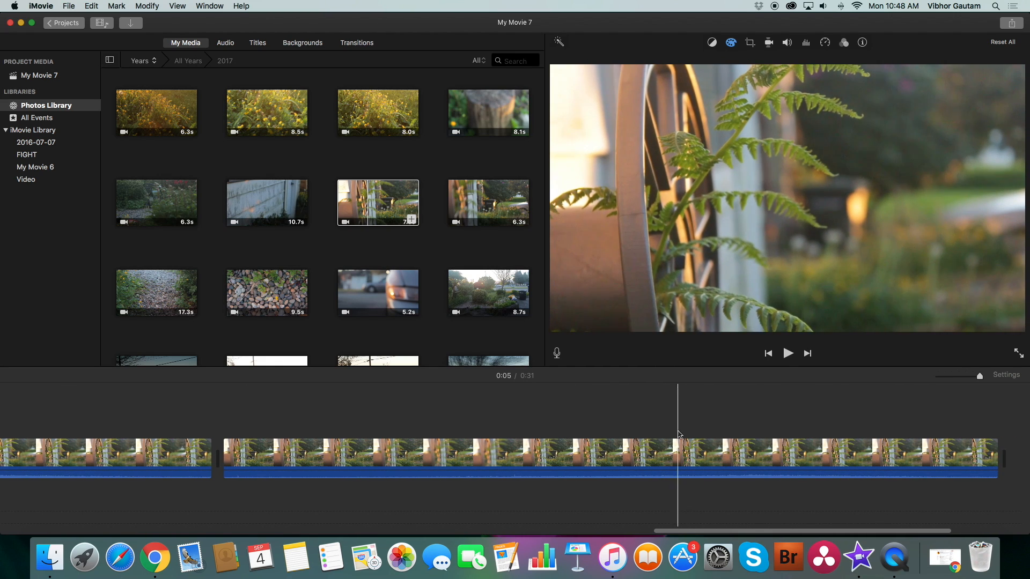
left_click(680, 435)
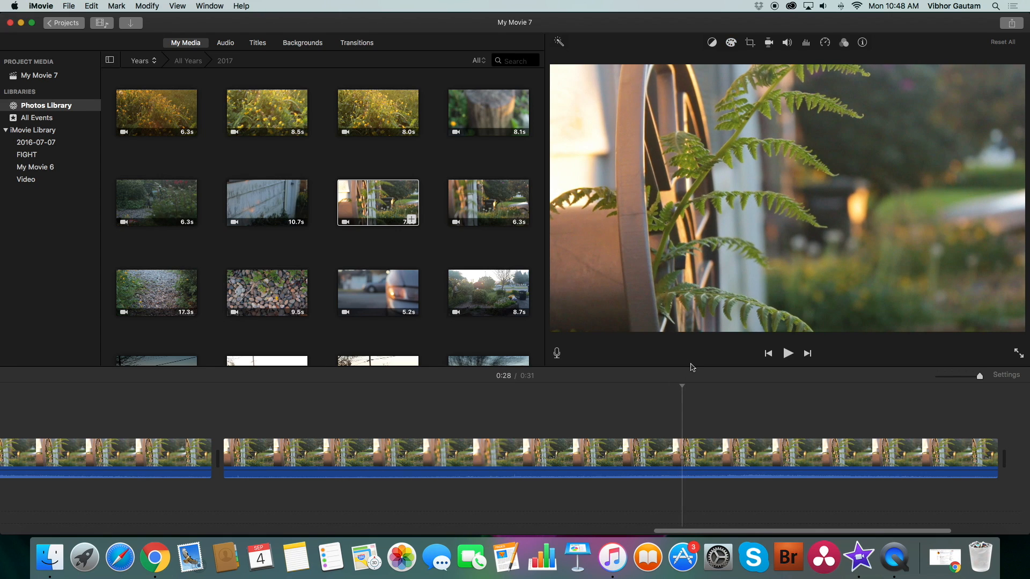
scroll(602, 470, "left", 2)
scroll(602, 470, "left", 3)
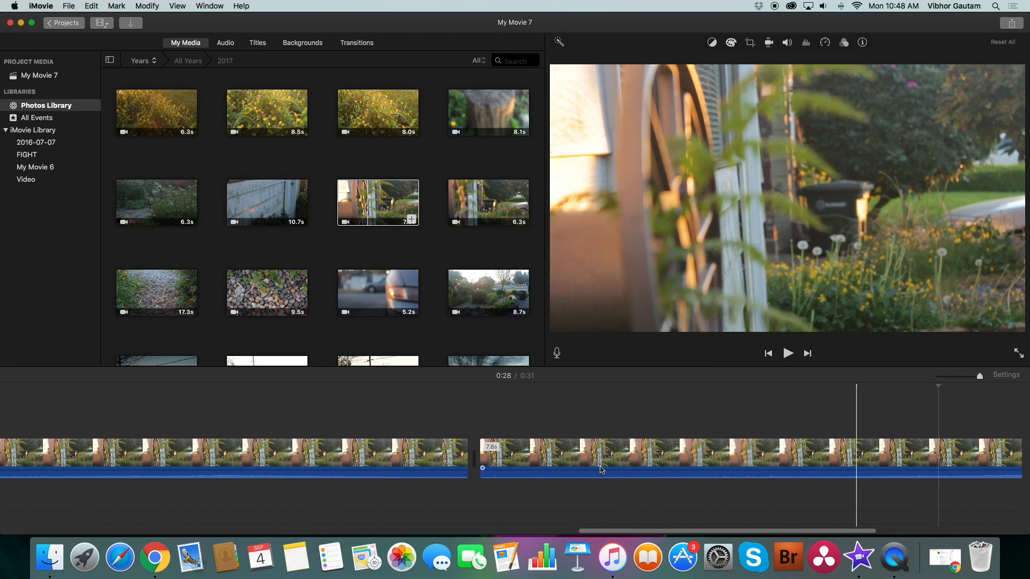
scroll(602, 470, "left", 1)
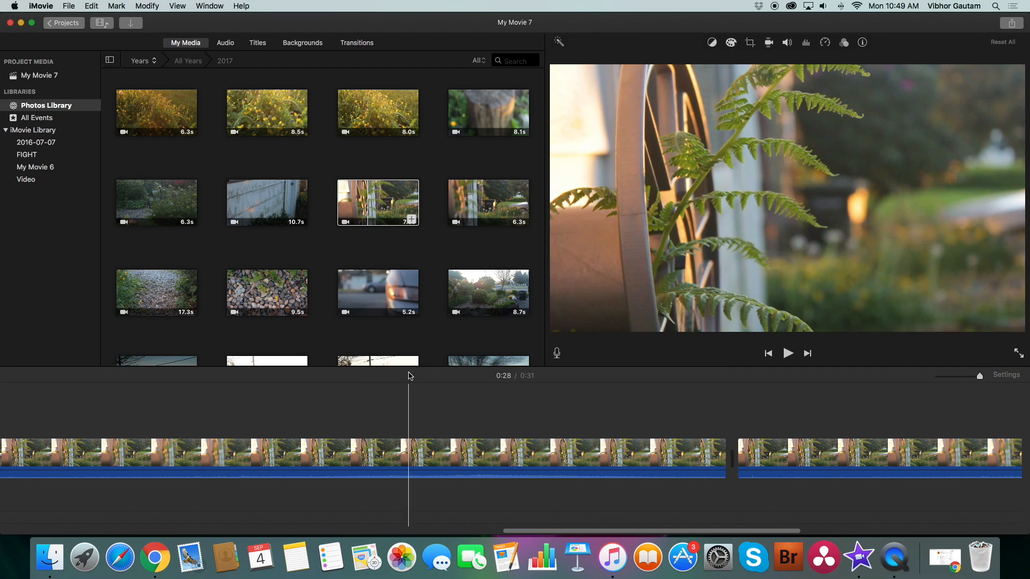
left_click(408, 377)
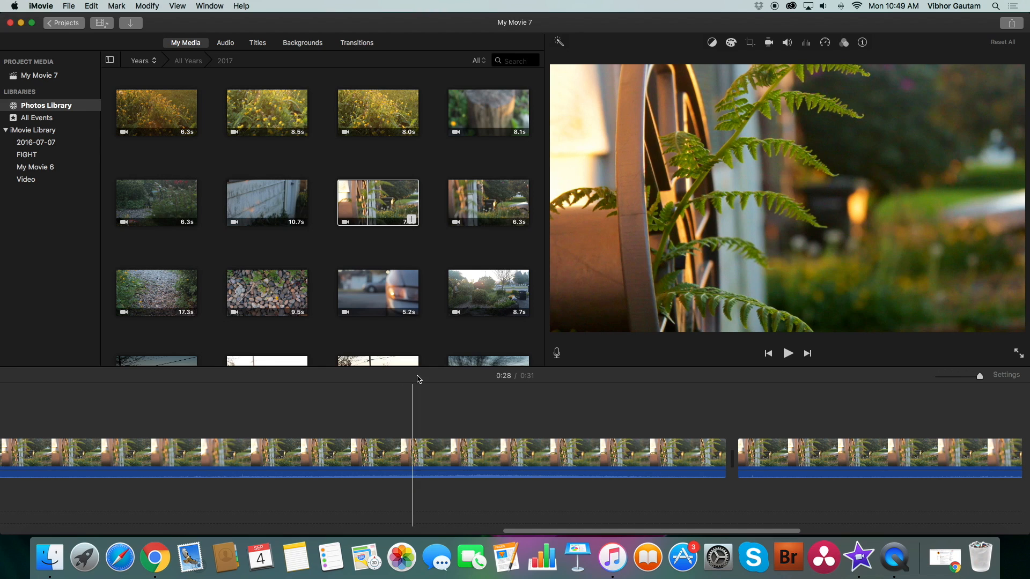
left_click(395, 354)
left_click(350, 418)
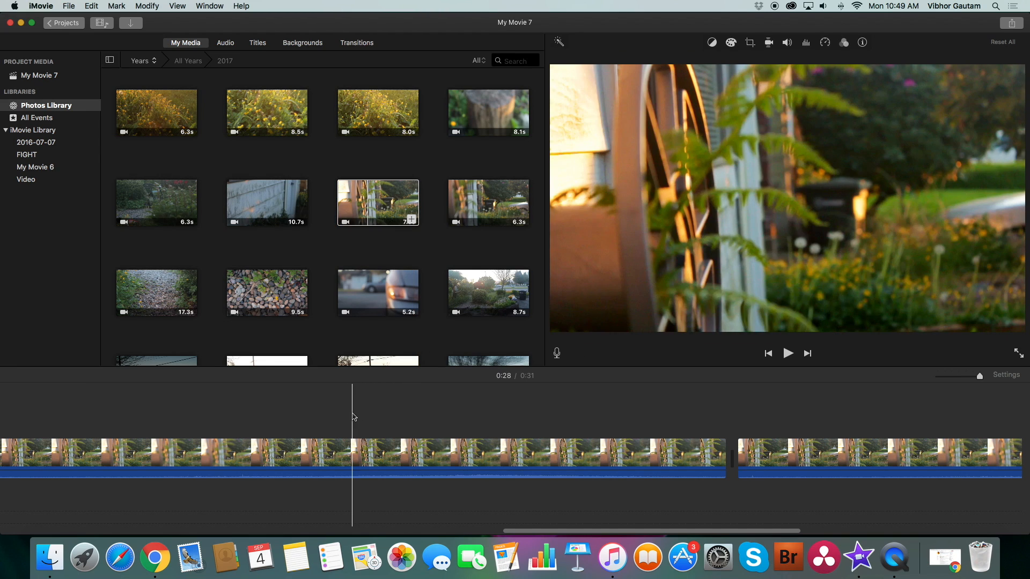